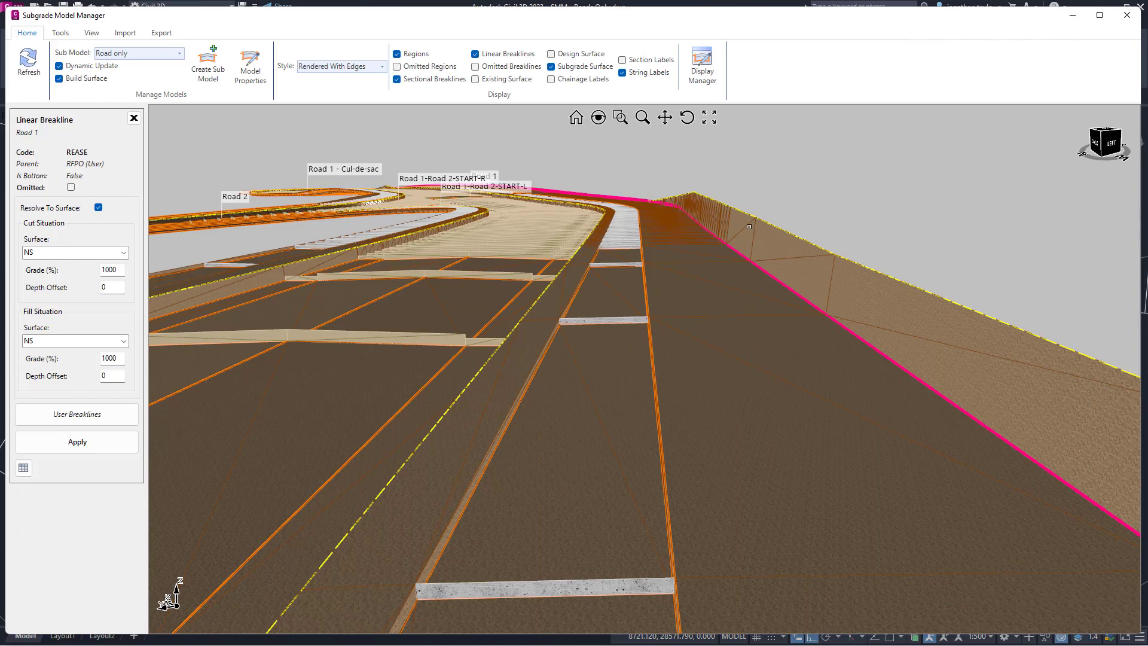
Open the Linear Breakline Editor for Road 1 and filter the list to breaklines where Resolves to Surface? is True
middle_drag(606, 313, 616, 315)
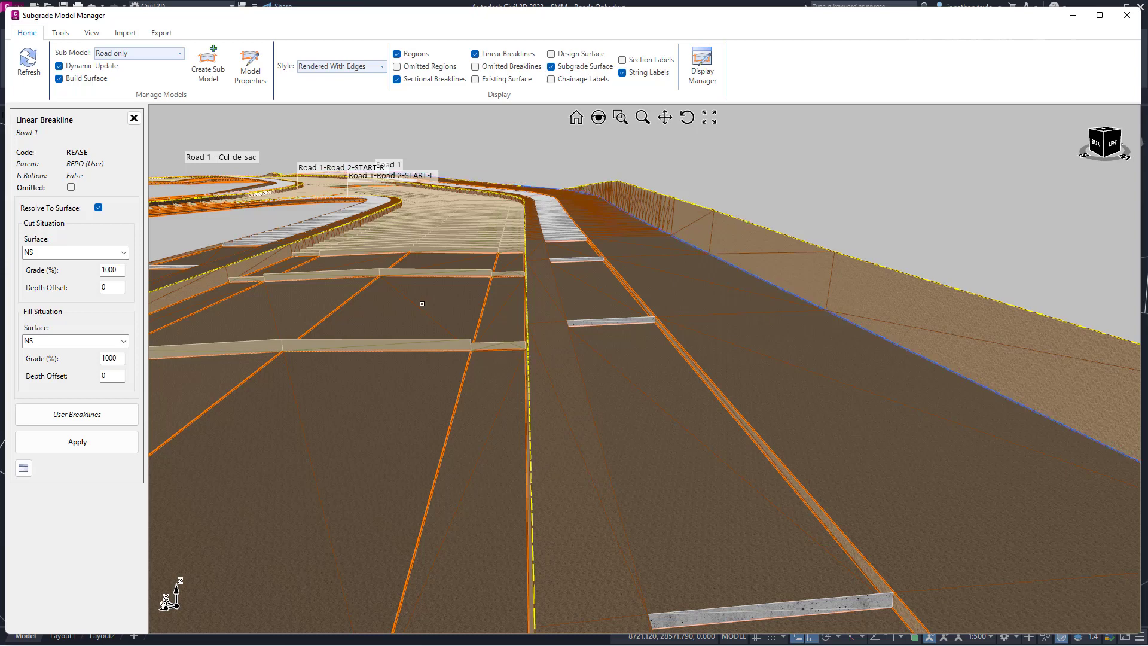
click(60, 36)
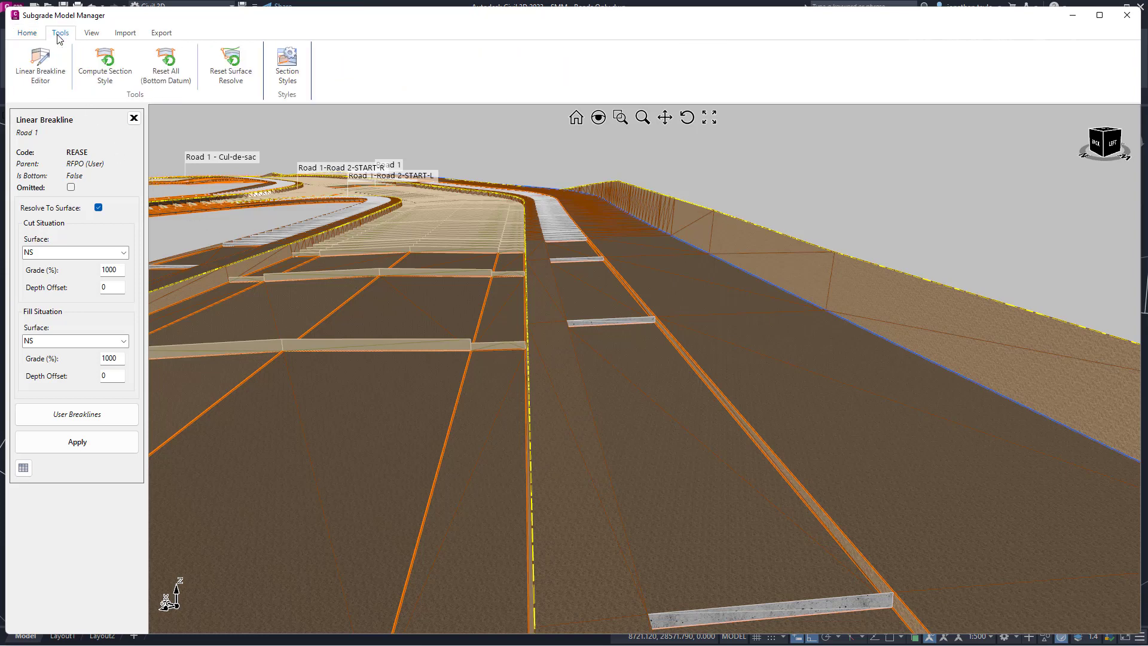
click(37, 69)
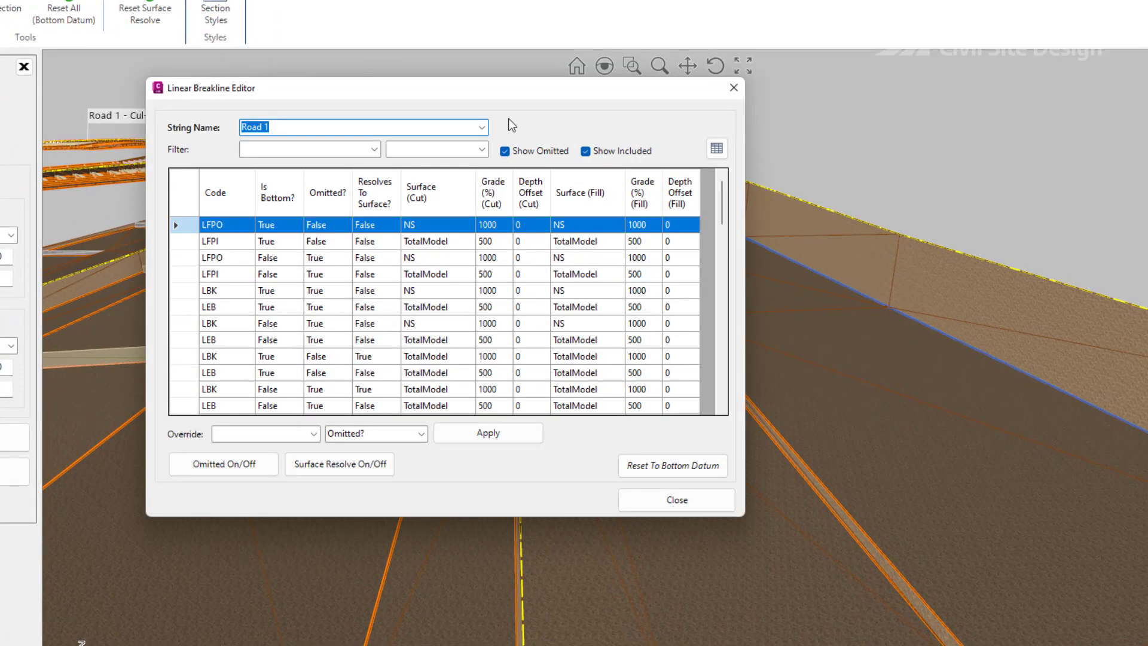
drag(528, 93, 640, 125)
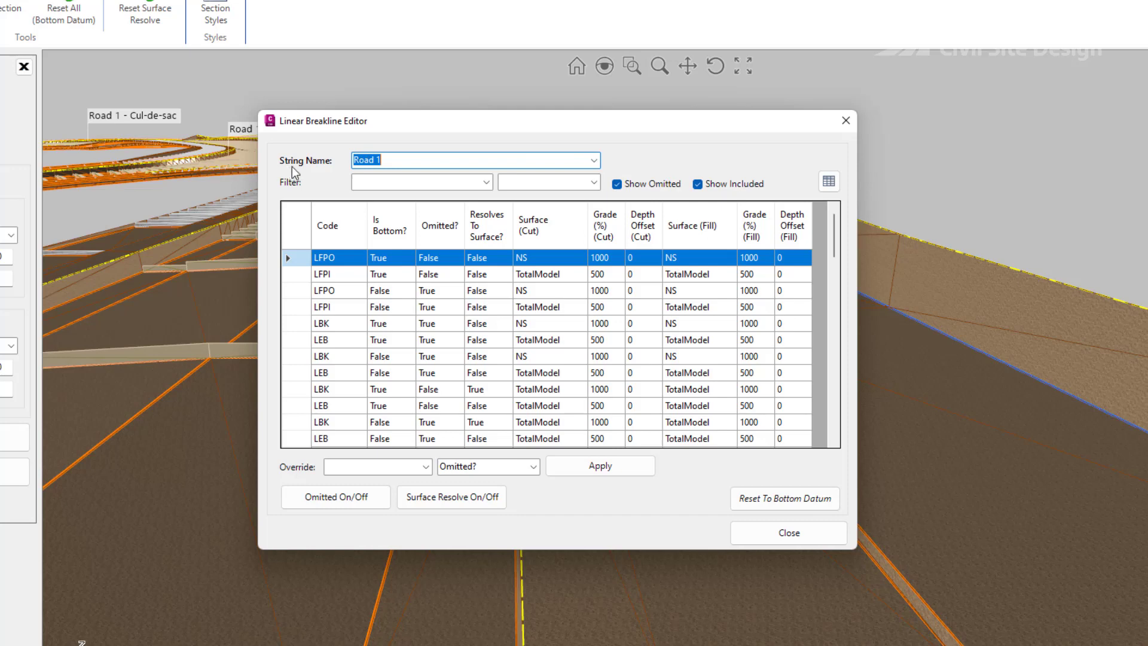
click(487, 182)
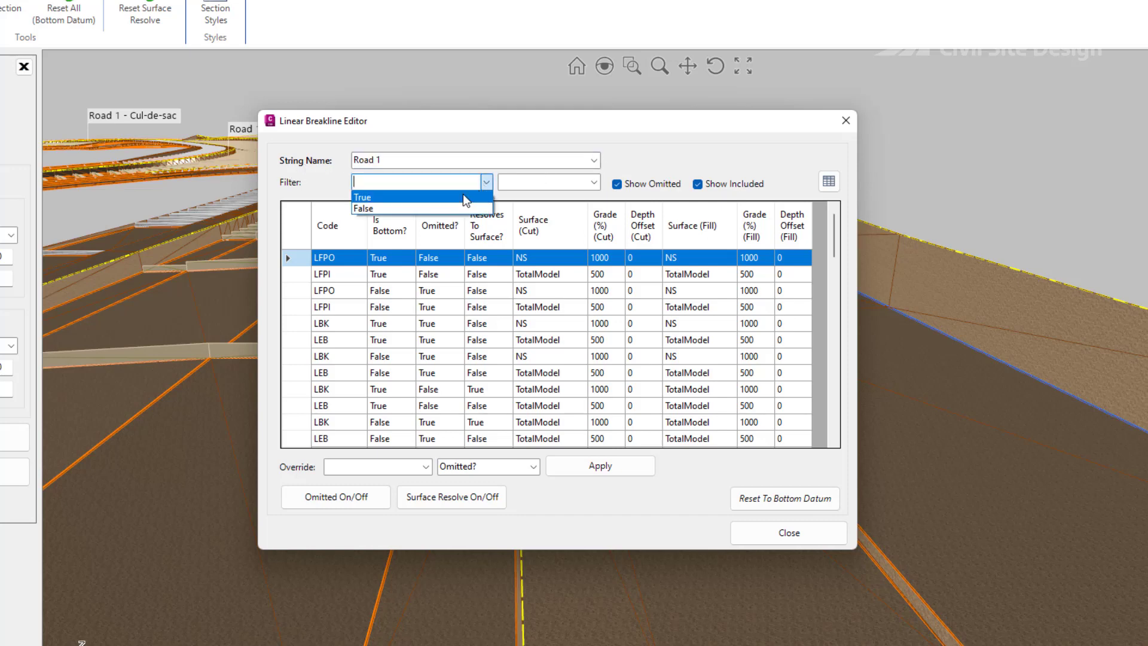
click(465, 192)
click(594, 182)
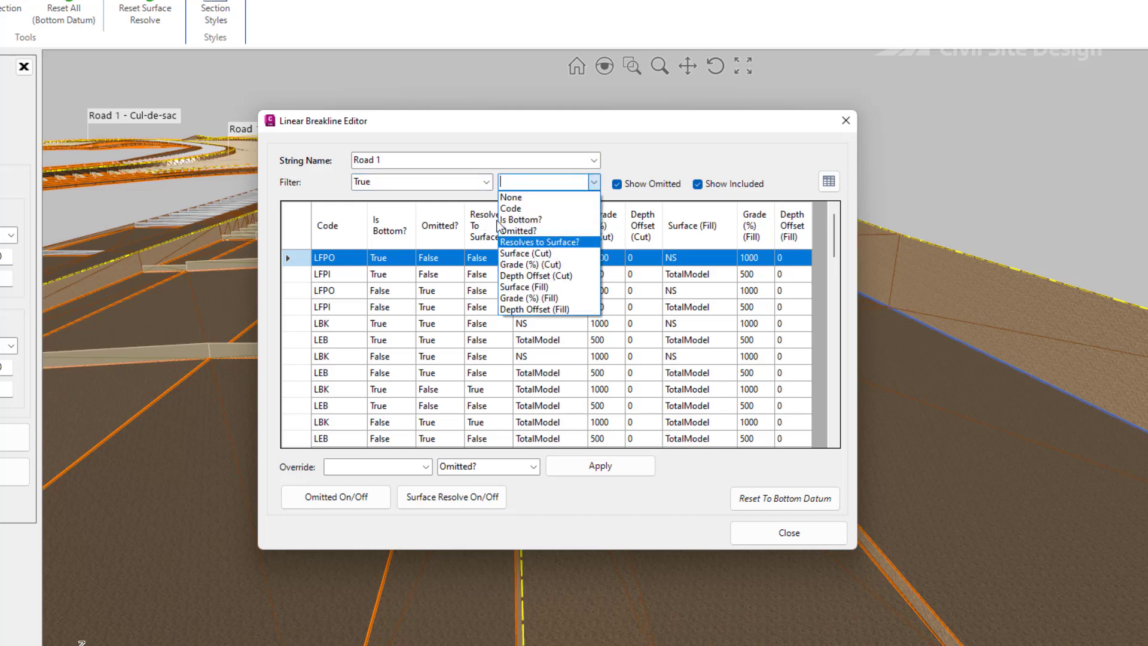
click(555, 242)
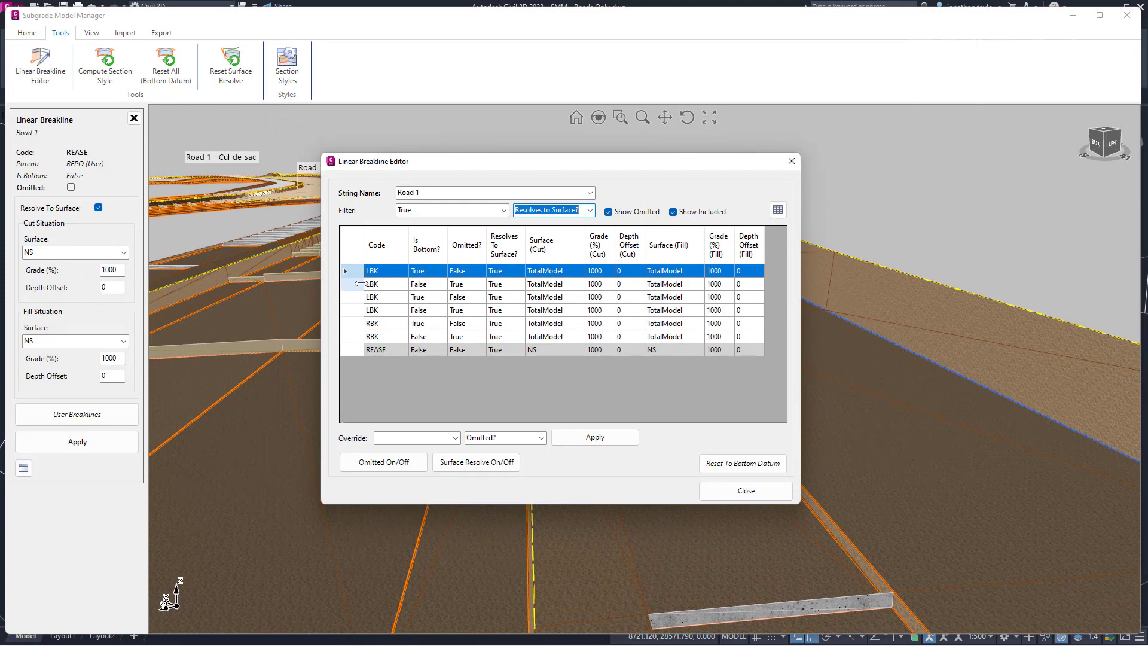
Highlight the filtered LBK breaklines one after another to locate them in the model
click(385, 285)
click(384, 297)
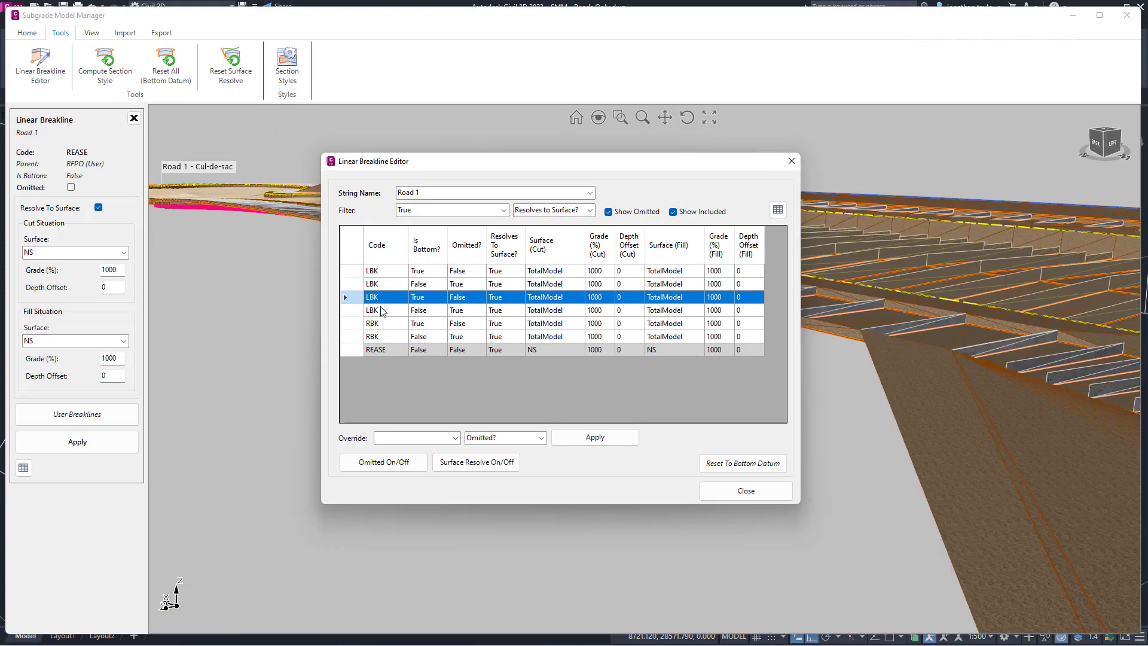
click(382, 312)
drag(456, 166, 768, 163)
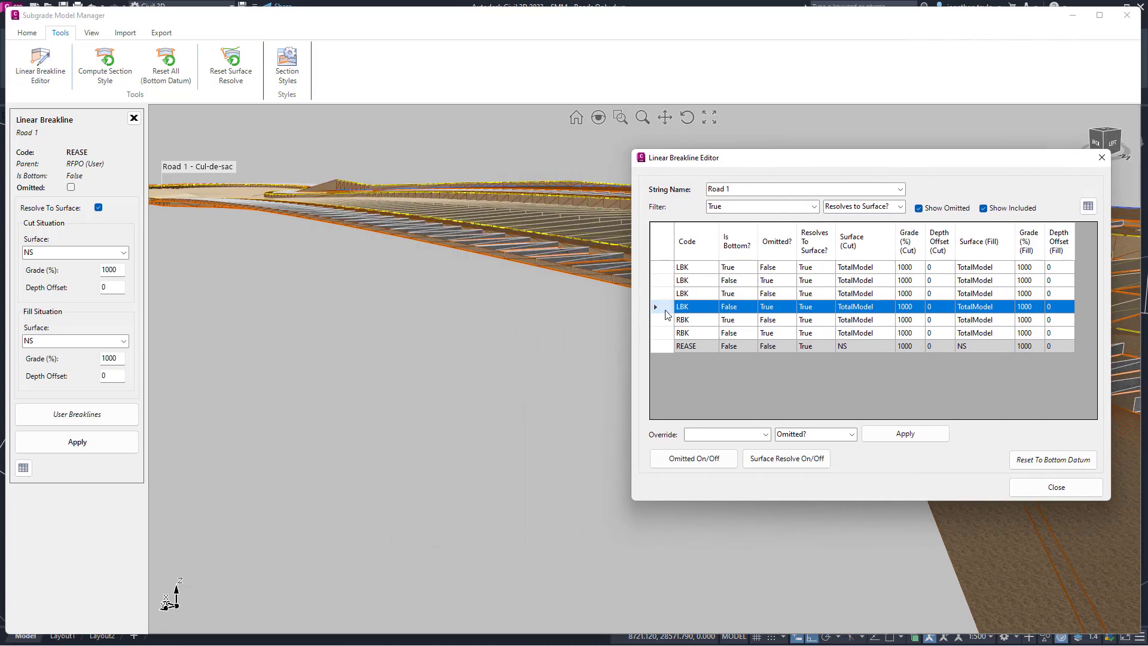
Override Resolves to Surface? to False for the bottom RBK breakline of Road 1
click(685, 321)
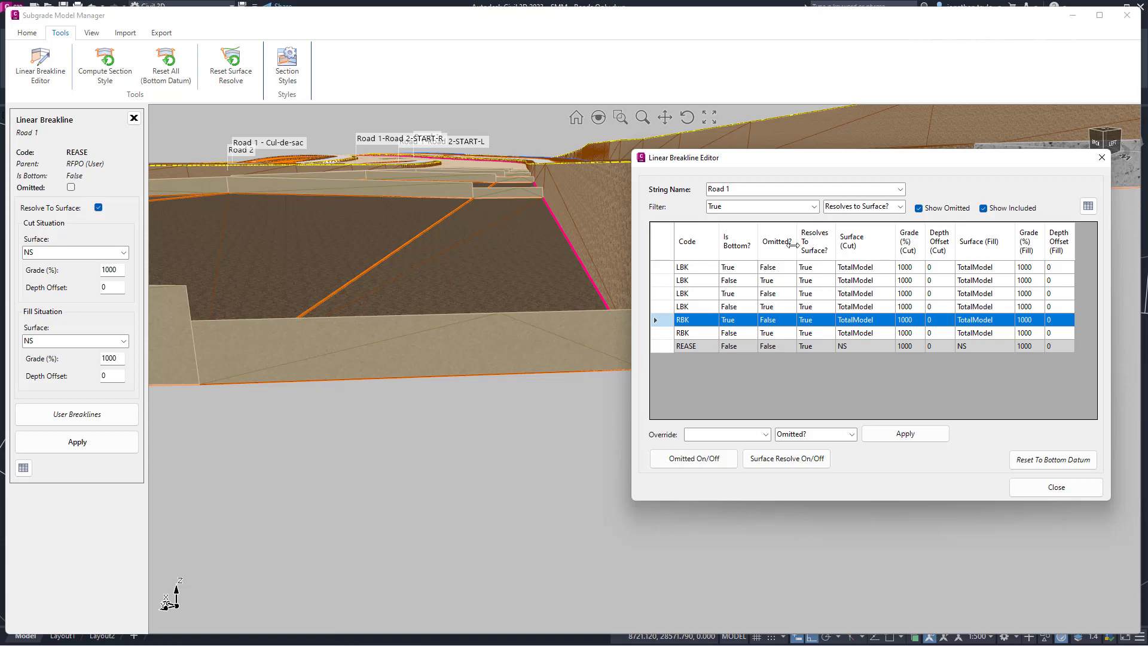
click(765, 434)
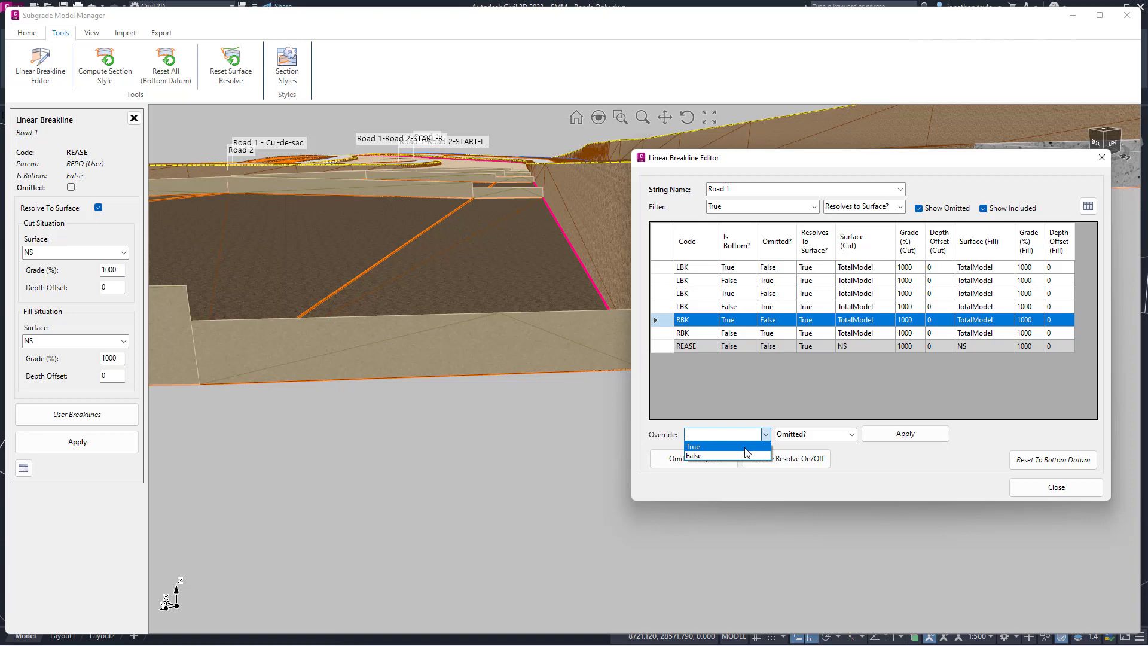
click(743, 455)
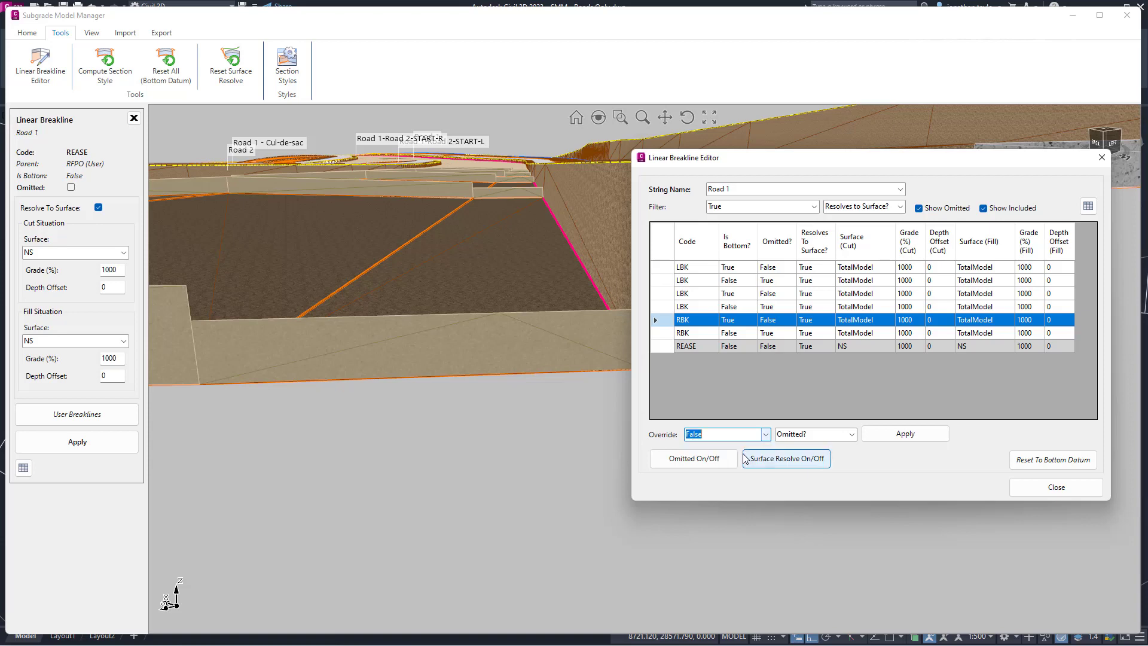
click(852, 435)
click(808, 455)
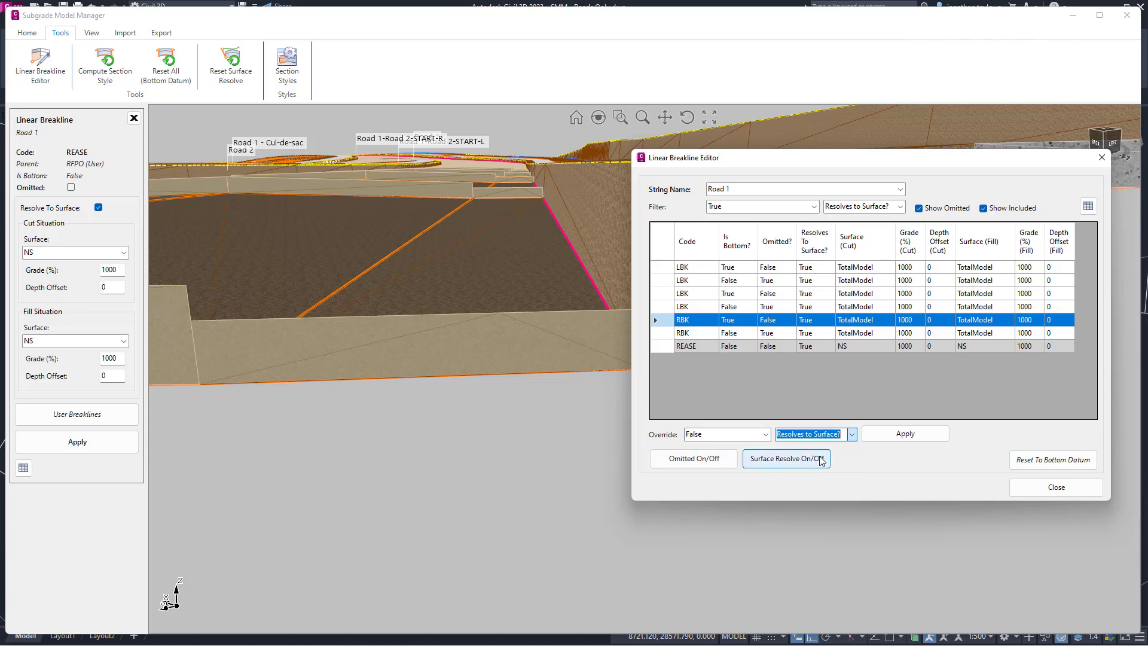
click(927, 438)
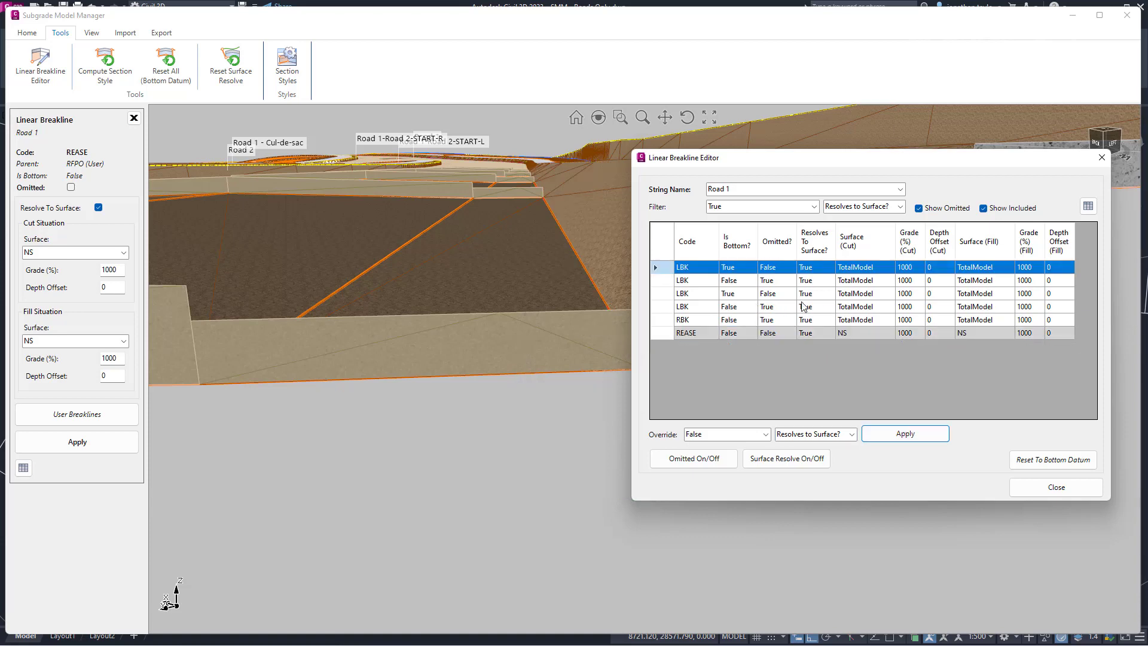
Highlight the REASE breakline in the model, then close the Linear Breakline Editor
drag(717, 158, 701, 227)
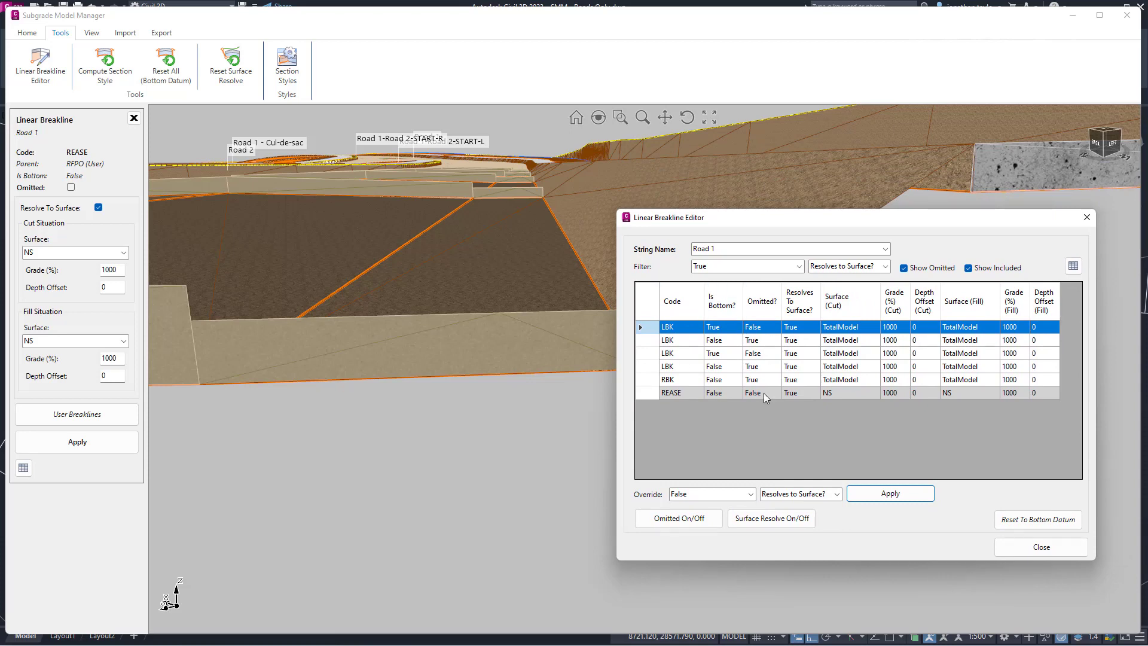
click(673, 394)
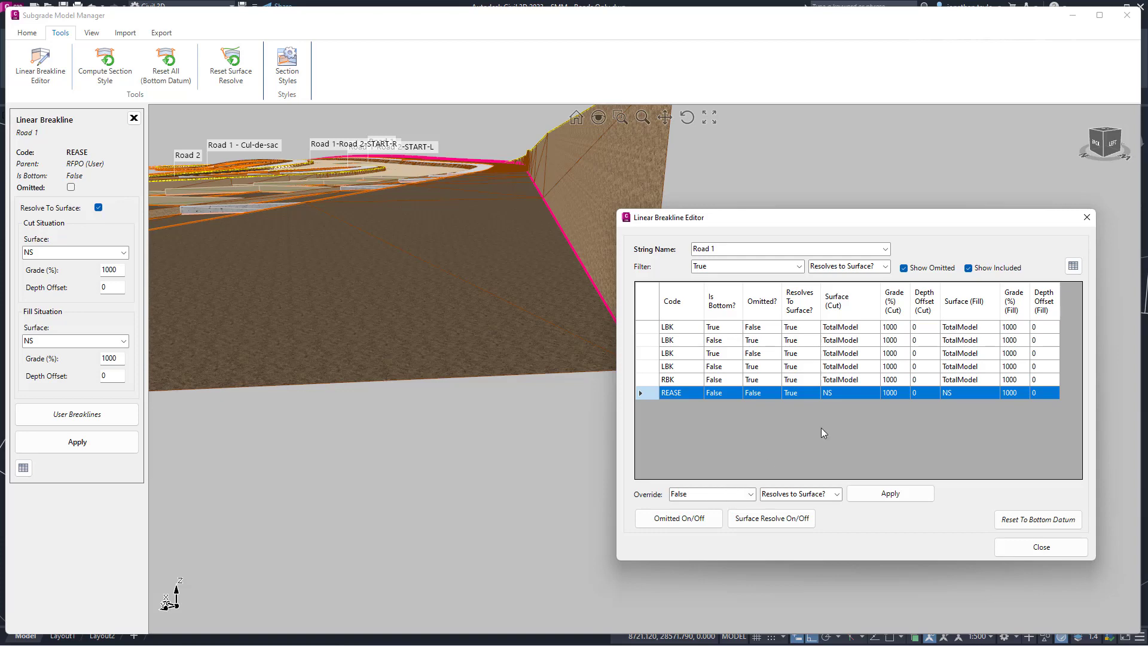
click(1025, 550)
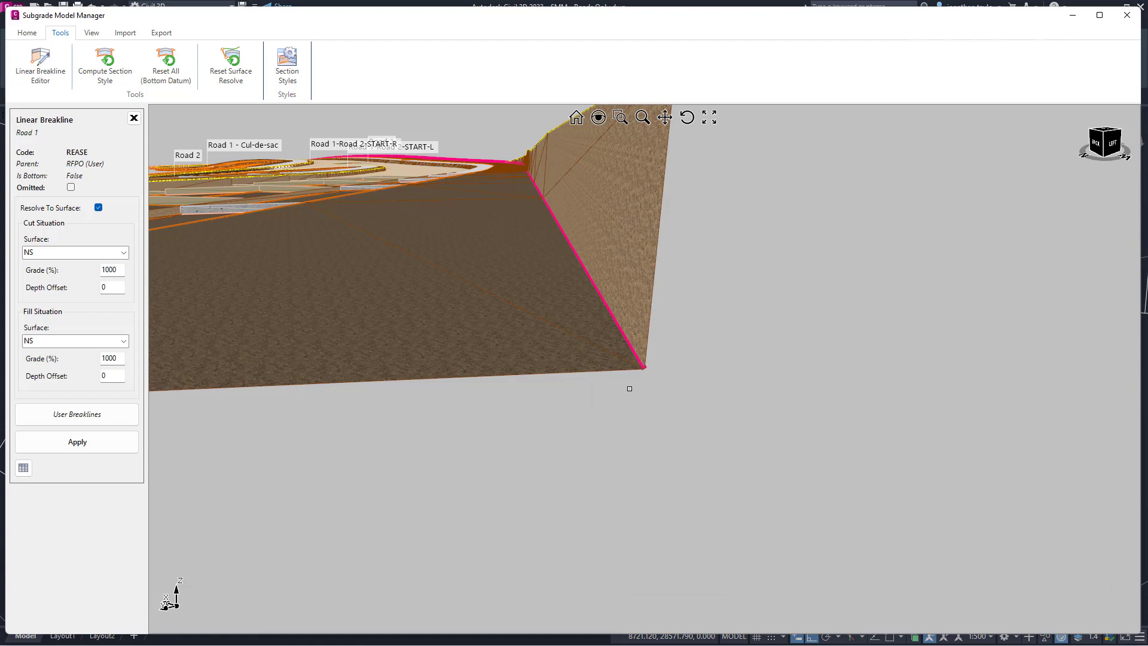
Turn Resolve To Surface back on for the bottom RBK breakline of Road 1 and apply it
mouse_move(630, 389)
middle_down()
mouse_move(364, 295)
mouse_move(357, 269)
mouse_move(725, 336)
mouse_move(794, 336)
mouse_move(686, 301)
middle_up()
scroll(685, 300, up, 3)
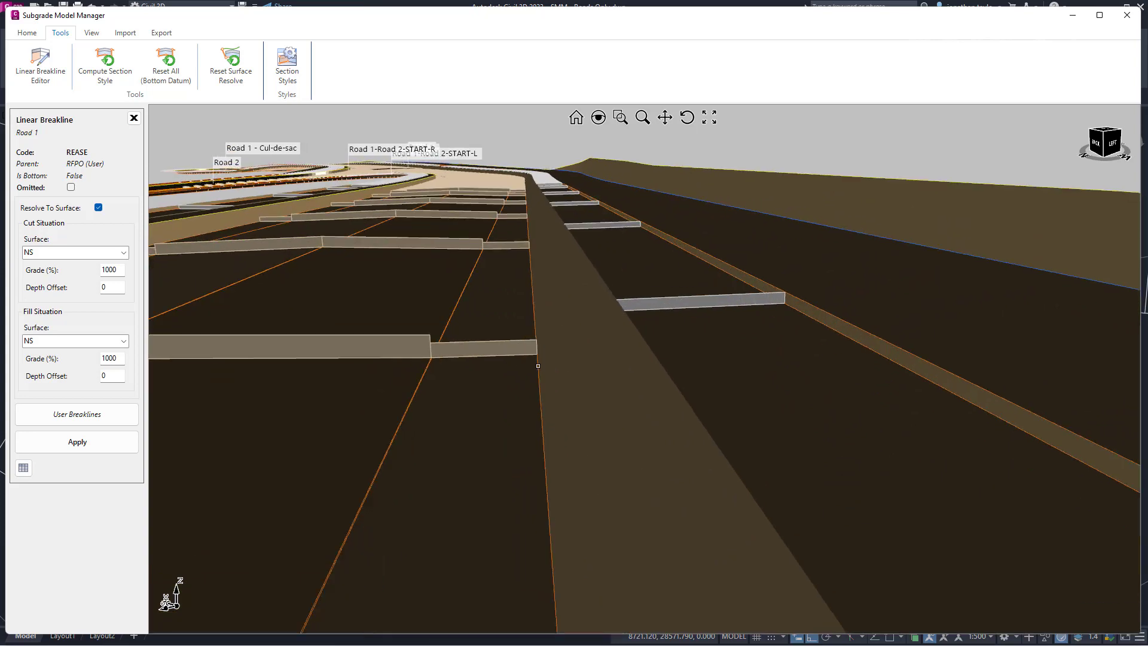
click(537, 367)
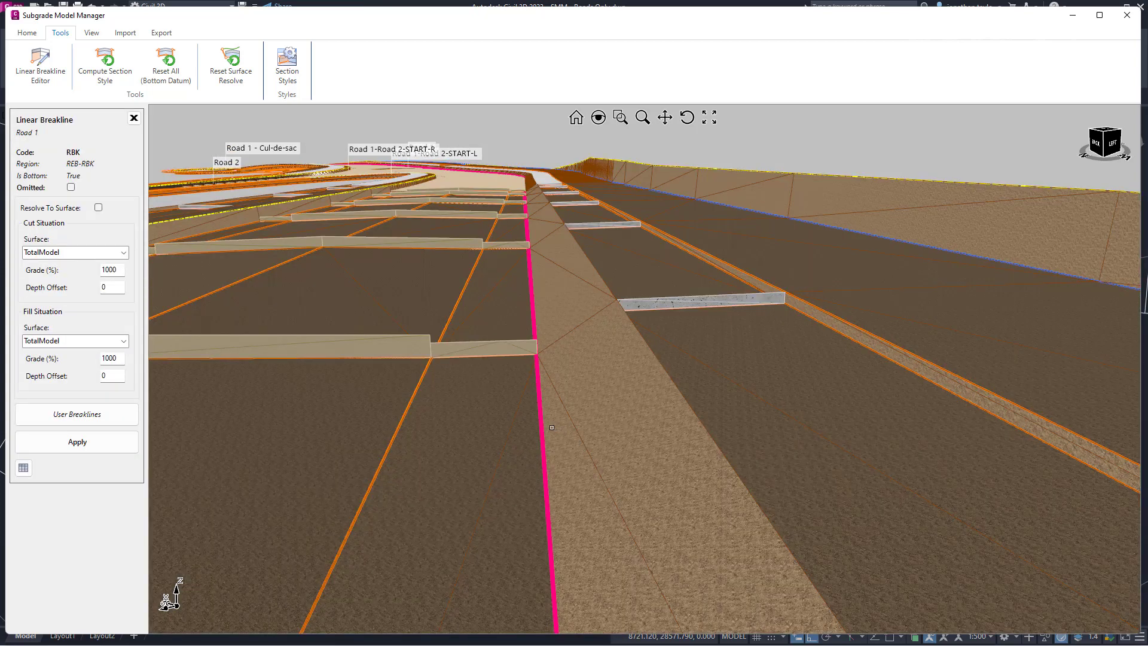
click(98, 207)
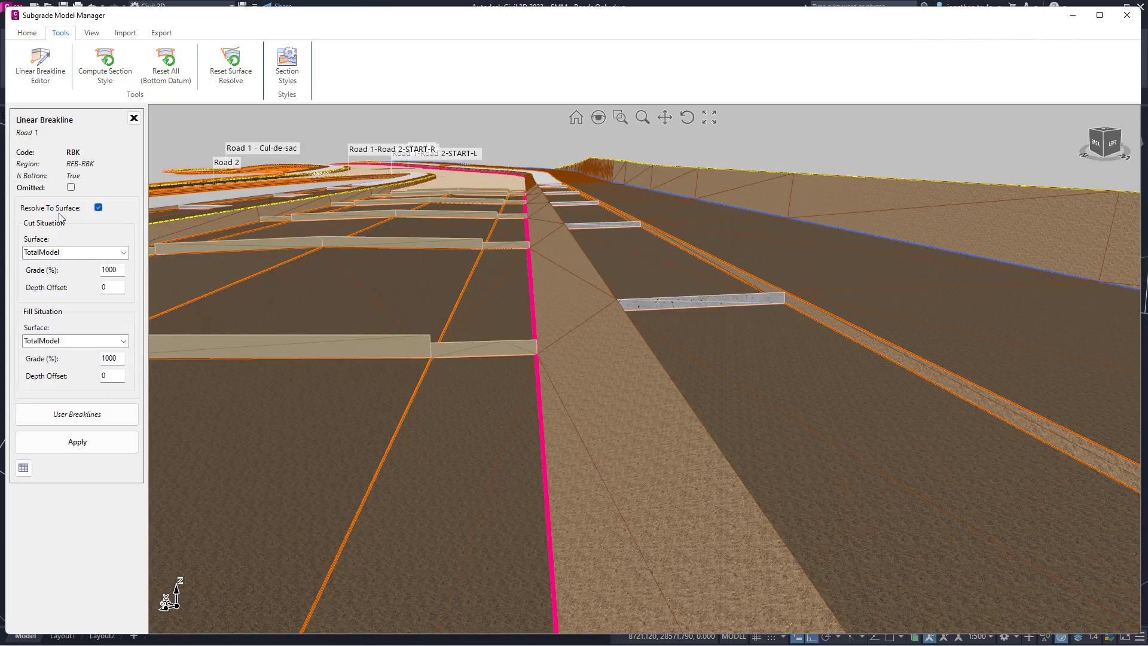
click(105, 451)
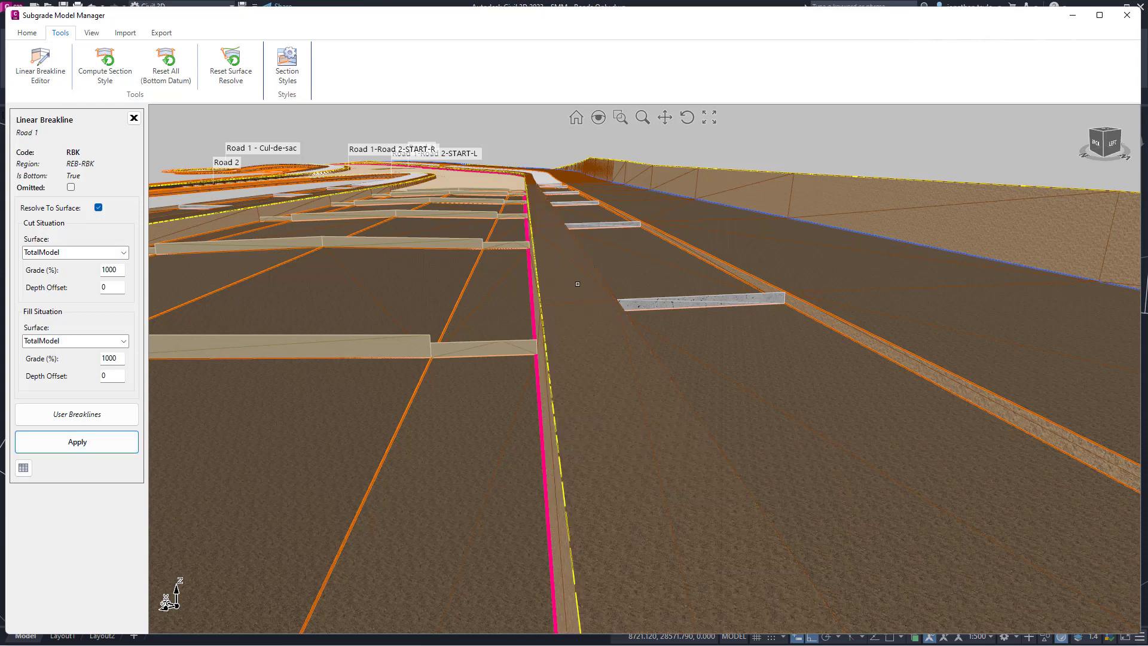
Display the Road 1 cross section at chainage 10.000 from the RFPI–RFPO sectional breakline, examine it, and close the viewer
click(676, 309)
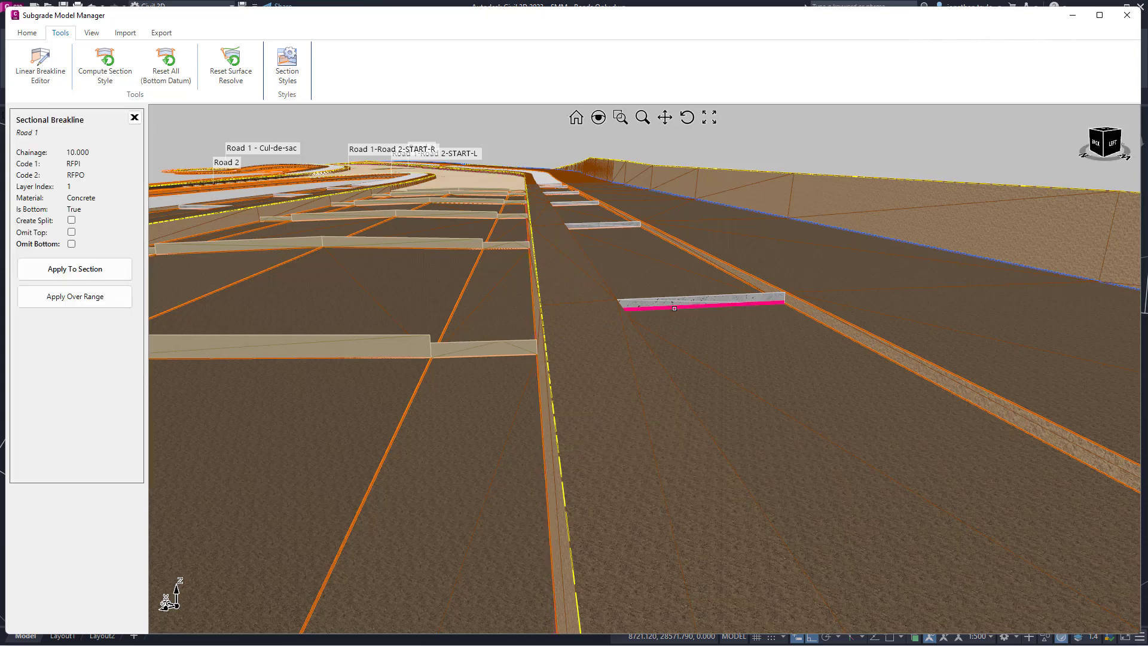
right_click(675, 309)
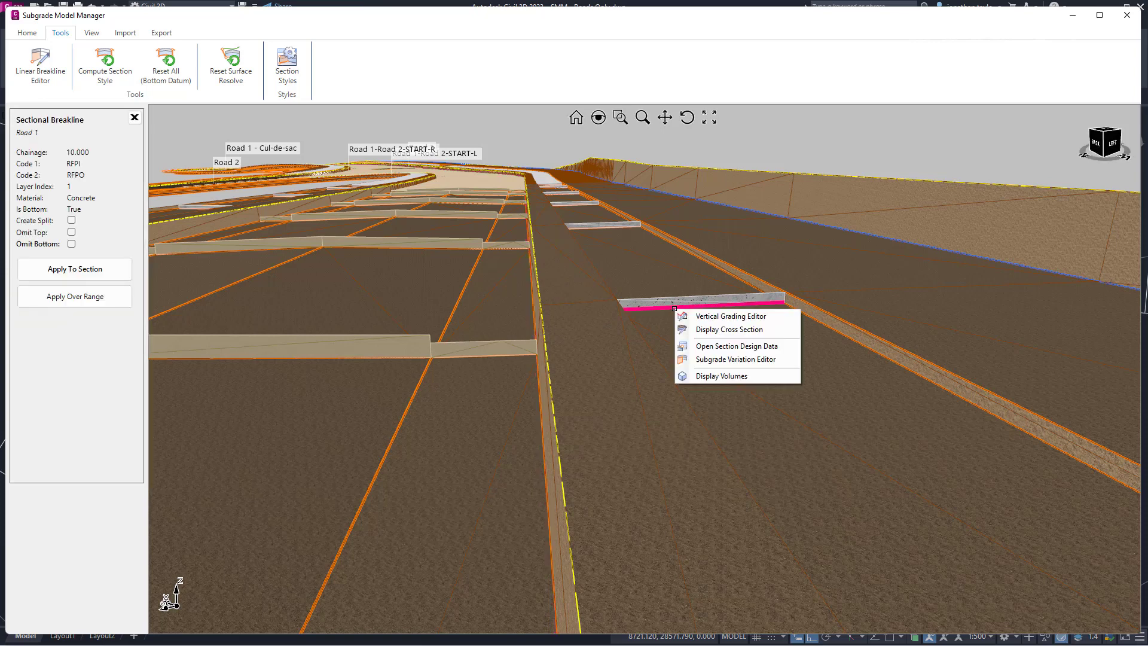
click(700, 326)
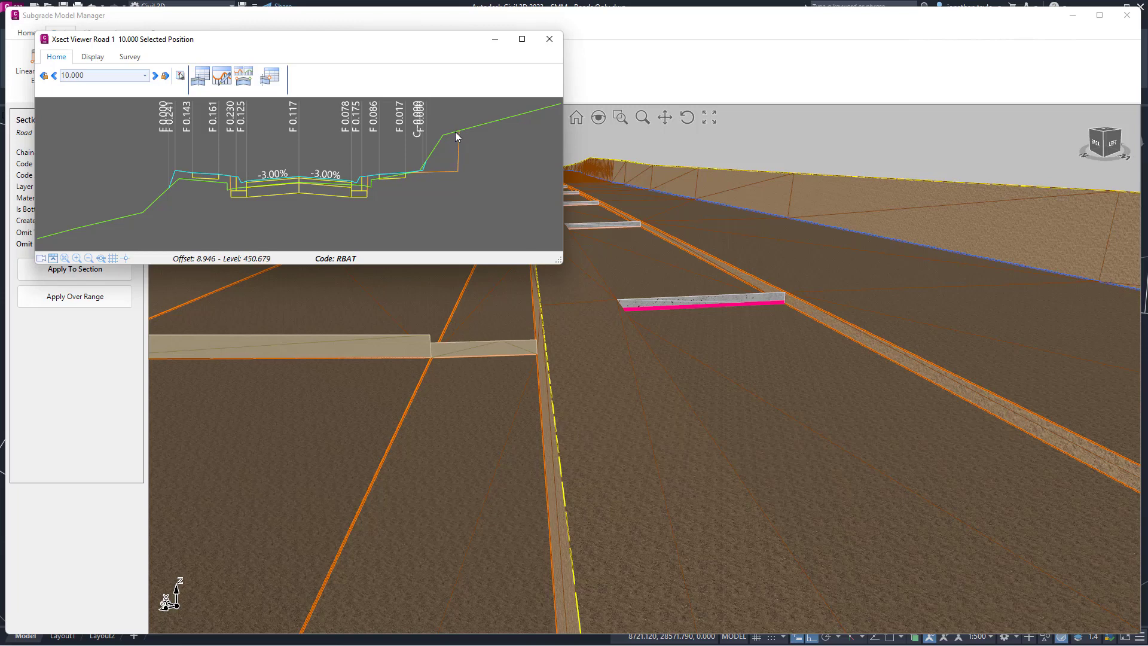
click(549, 39)
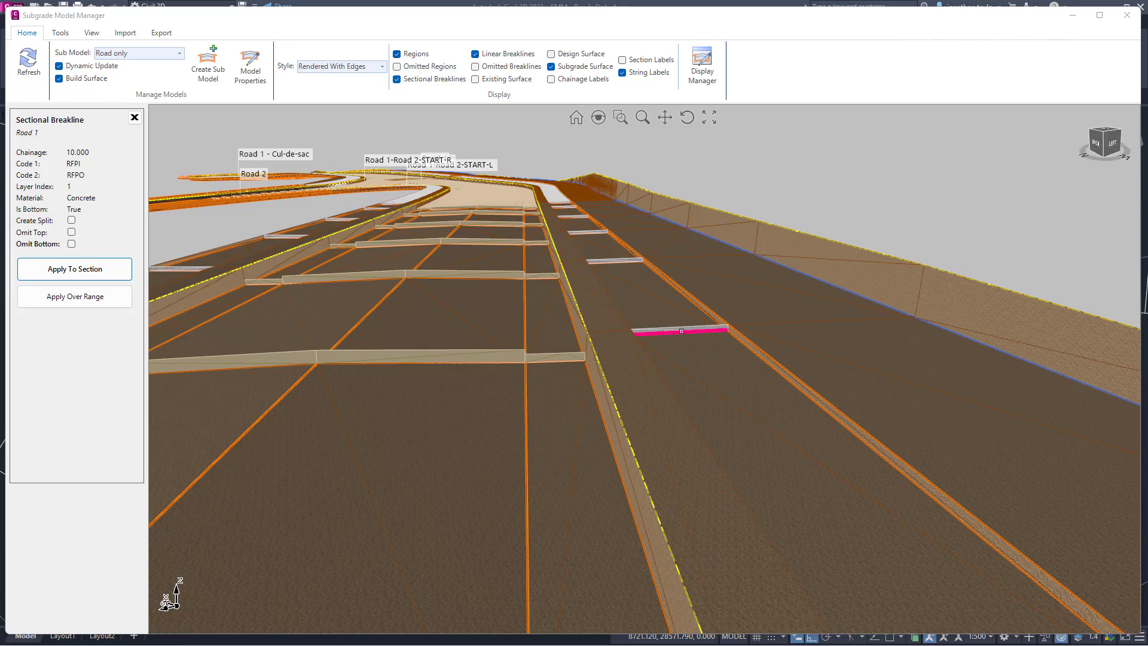
Create a split on the bottom RFPI–RFPO sectional breakline at chainage 10.000 and apply it to the section
click(72, 221)
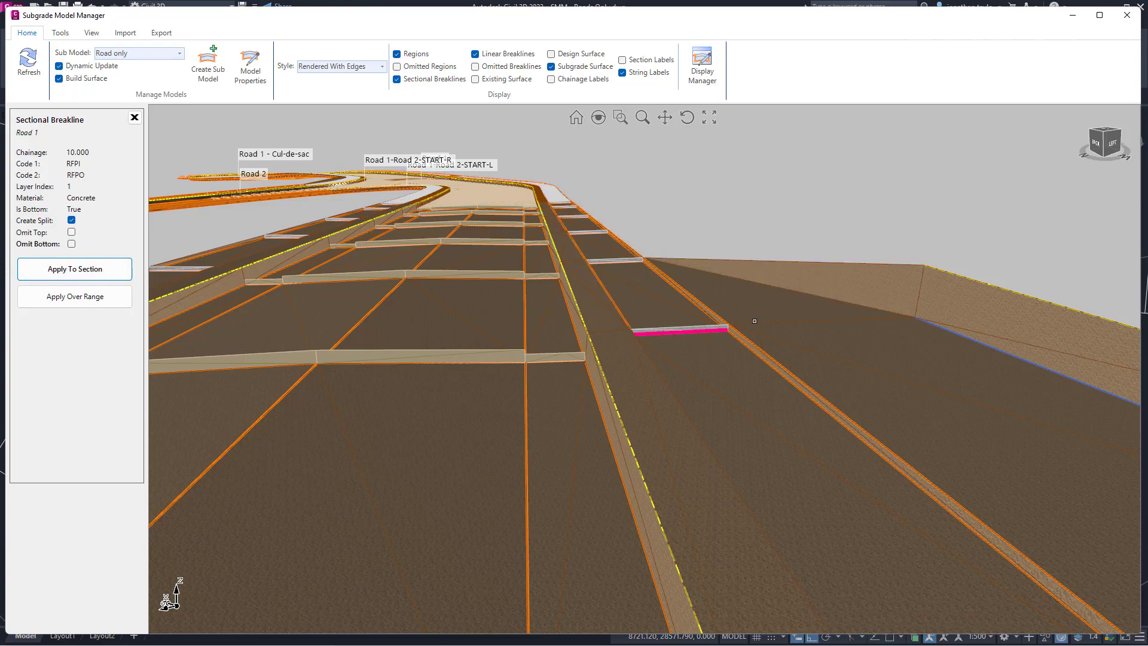
middle_drag(769, 303, 749, 305)
drag(757, 306, 764, 307)
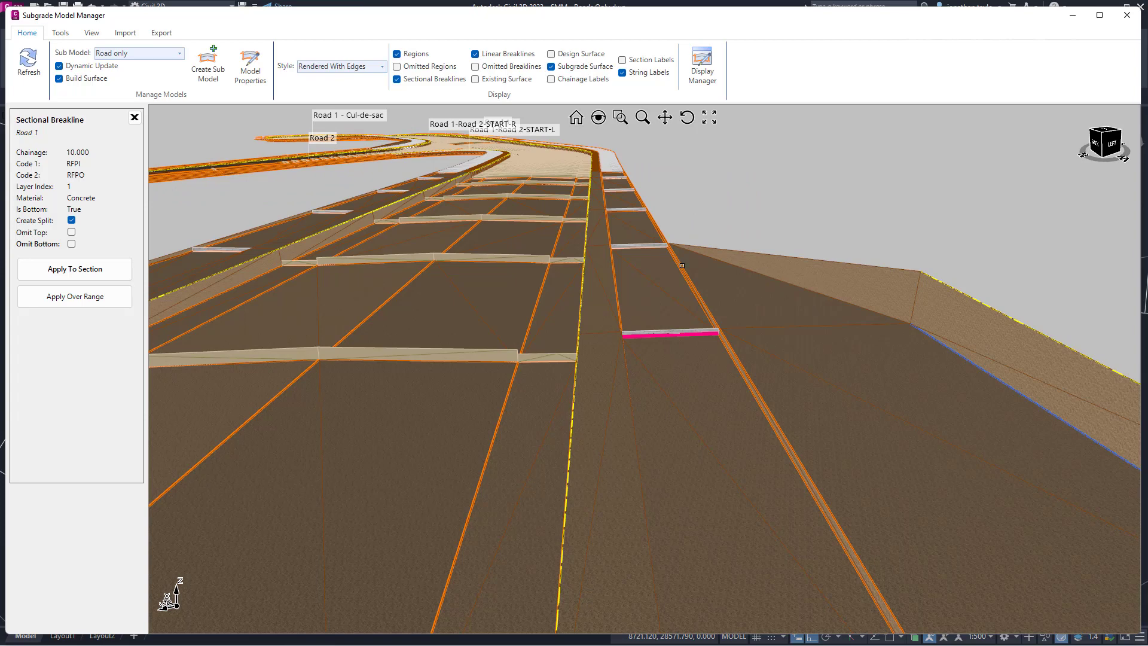
Check the user breaklines attached to the RFPO linear breakline beyond the split, and close their list
click(682, 265)
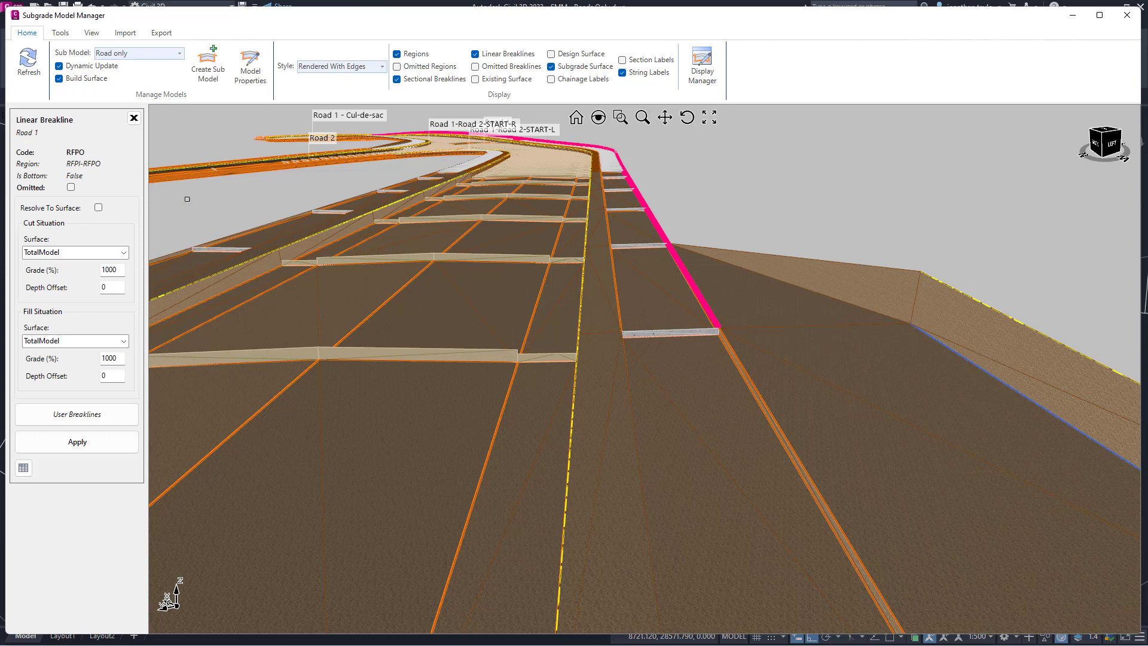
click(107, 422)
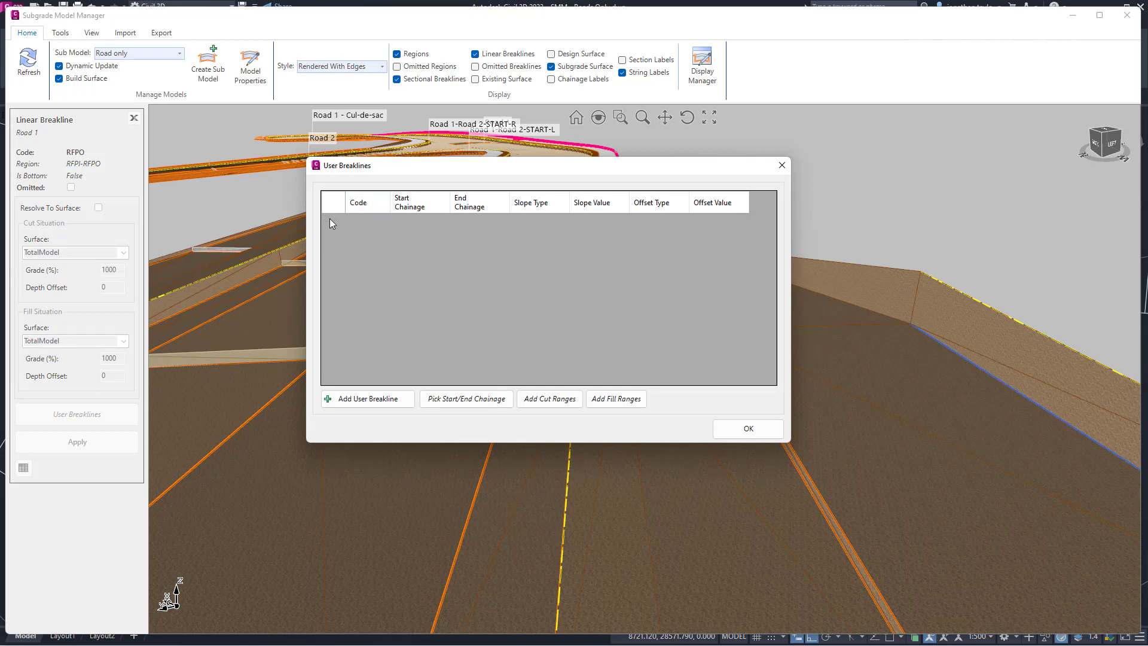
click(782, 165)
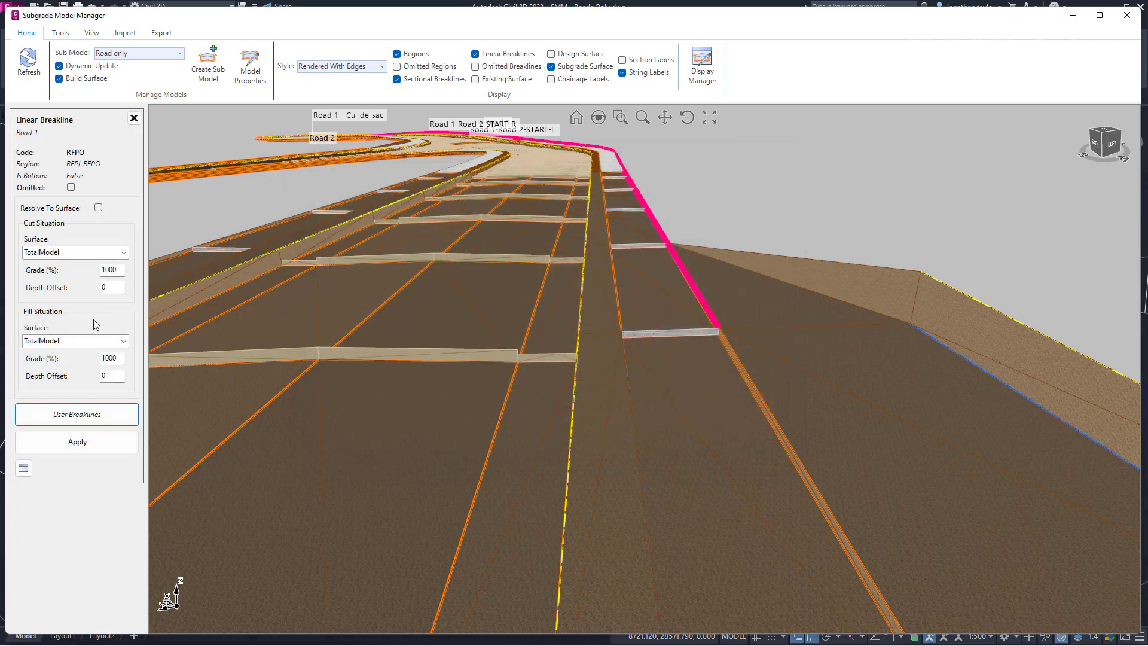
Remove the split from the bottom RFPI–RFPO sectional breakline at chainage 10.000 and apply the change to the section
click(645, 337)
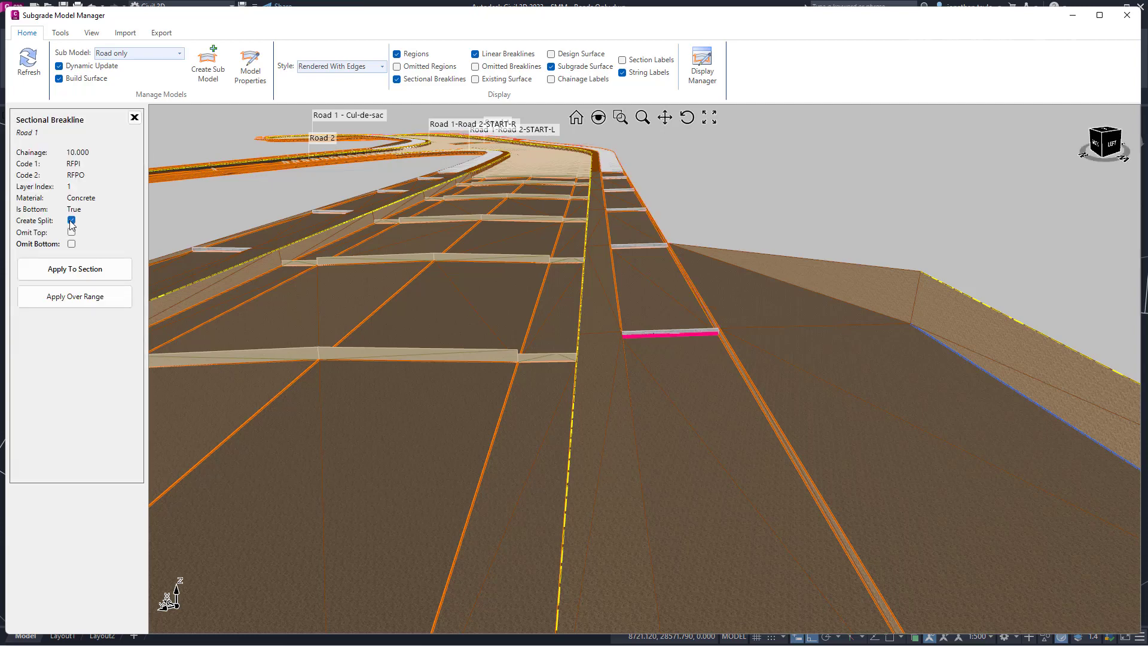
click(71, 221)
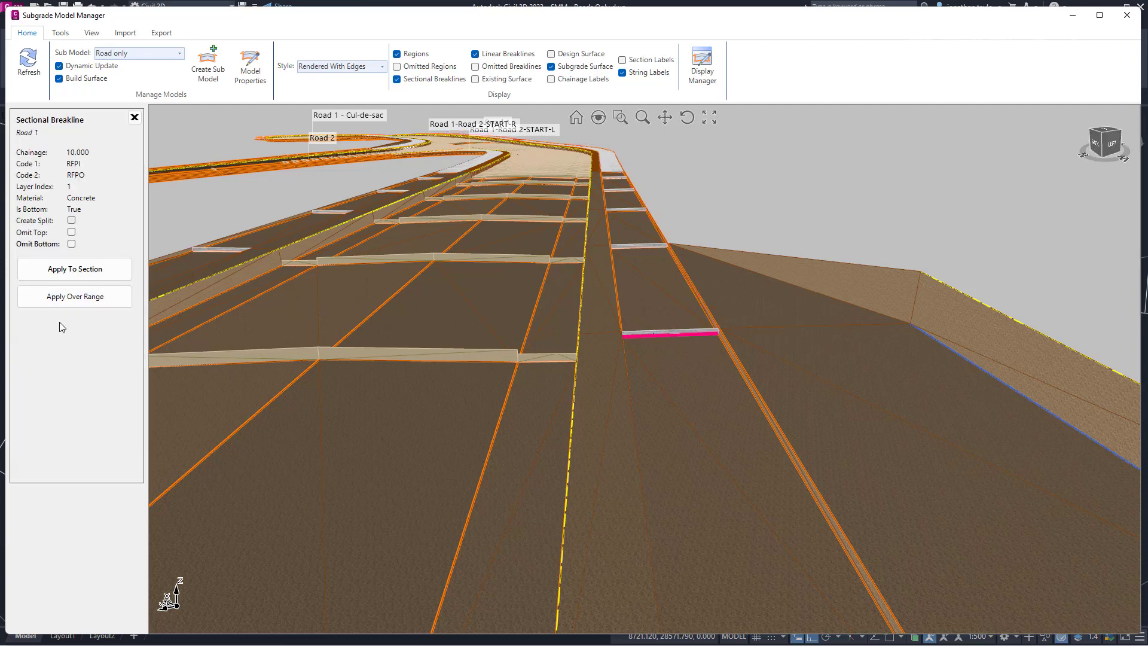
click(75, 270)
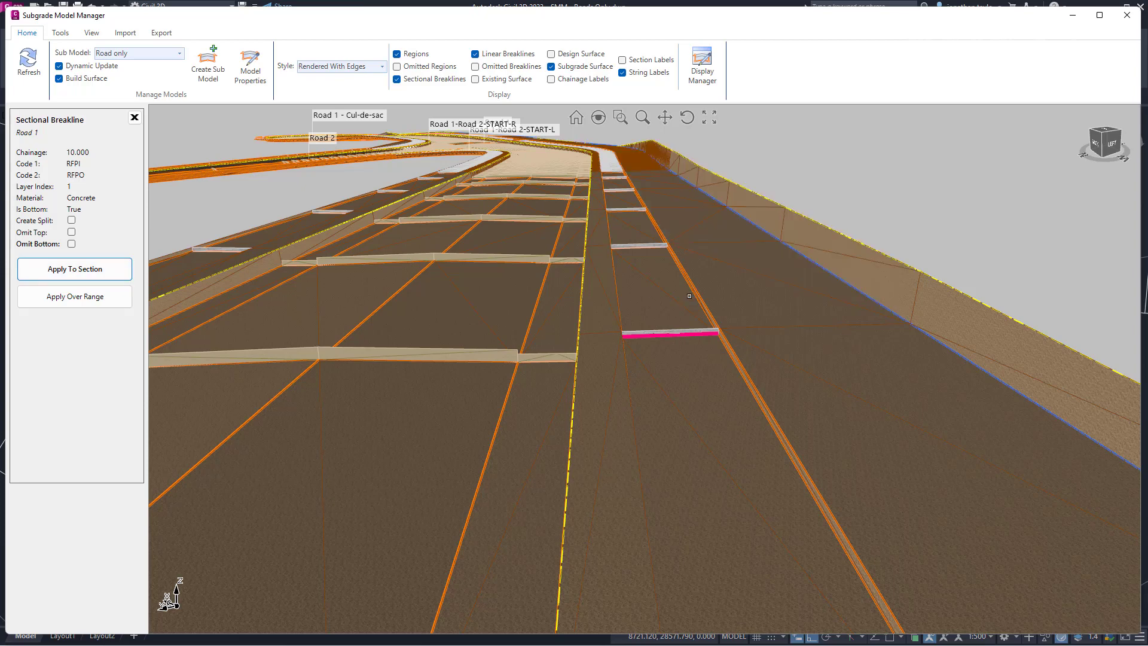